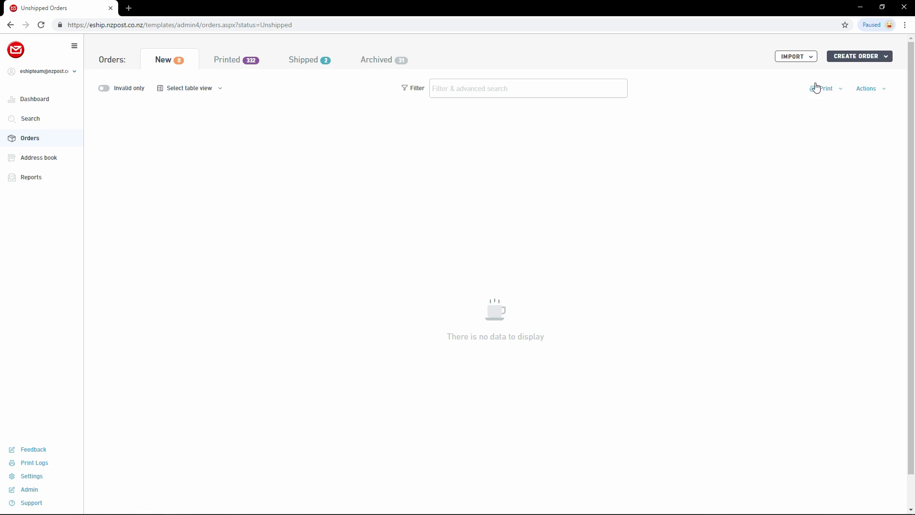
Step: Create a new order with both order number and reference number set to 'test 123'
left_click(834, 56)
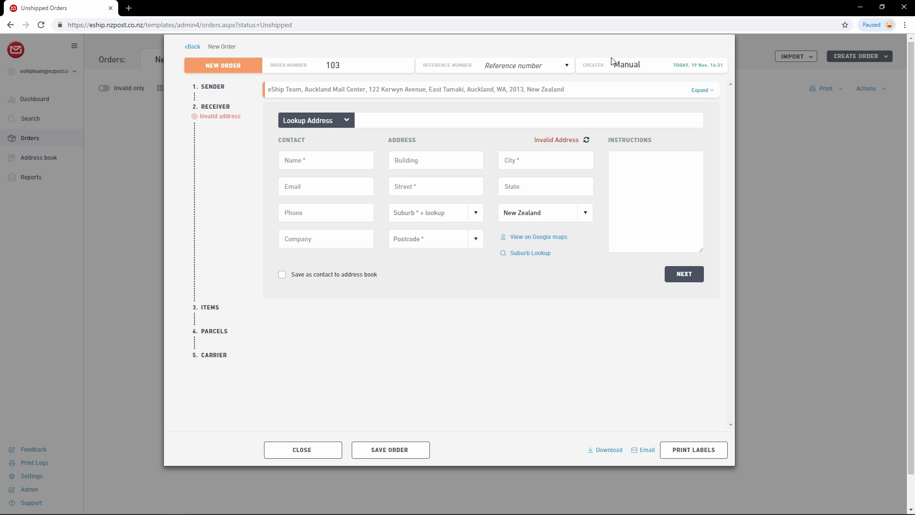
double_click(319, 67)
type("test 123")
key("Tab")
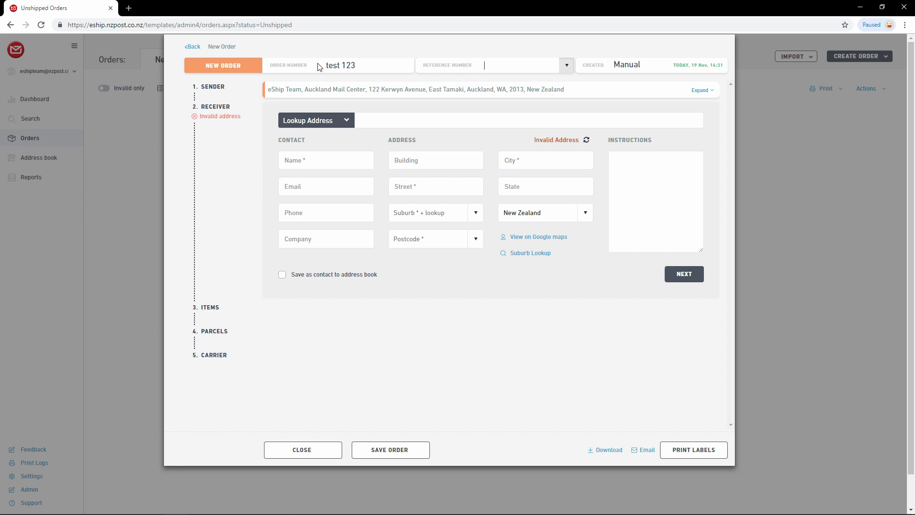
type("test 123")
left_click(372, 117)
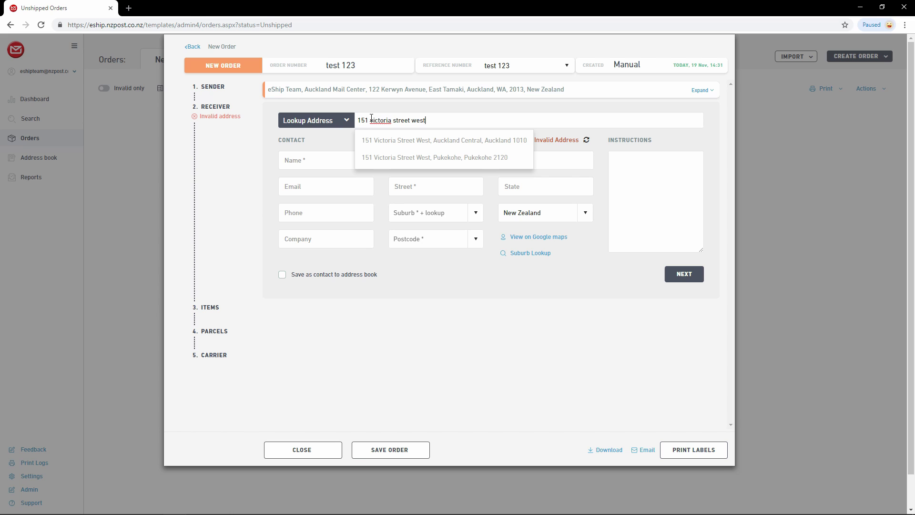
left_click(409, 141)
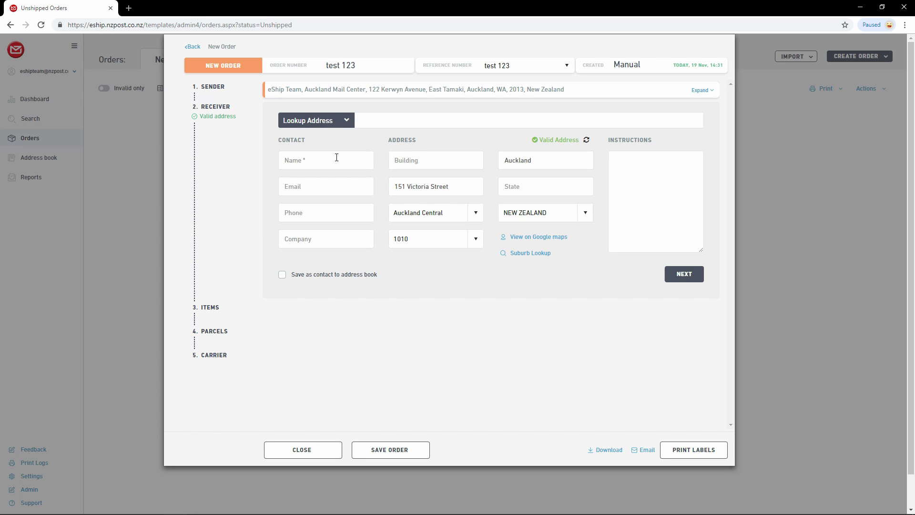
type("bob")
Step: Tick Save as contact and fill the receiver from the saved Domestic Test Company contact
left_click(283, 276)
left_click(347, 121)
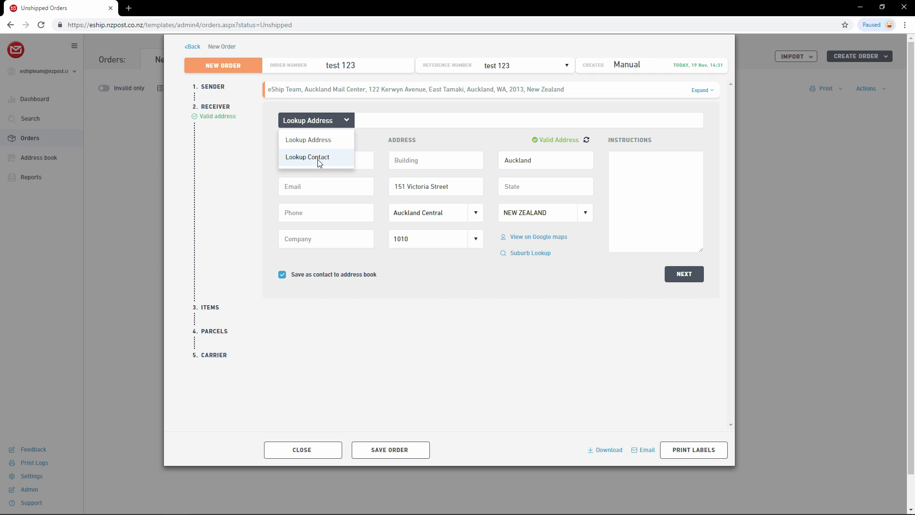
left_click(319, 161)
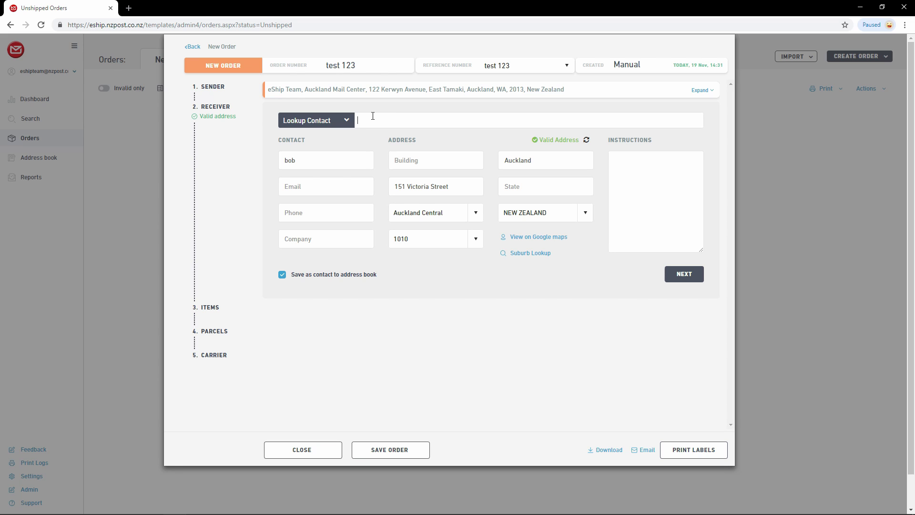
type("usan")
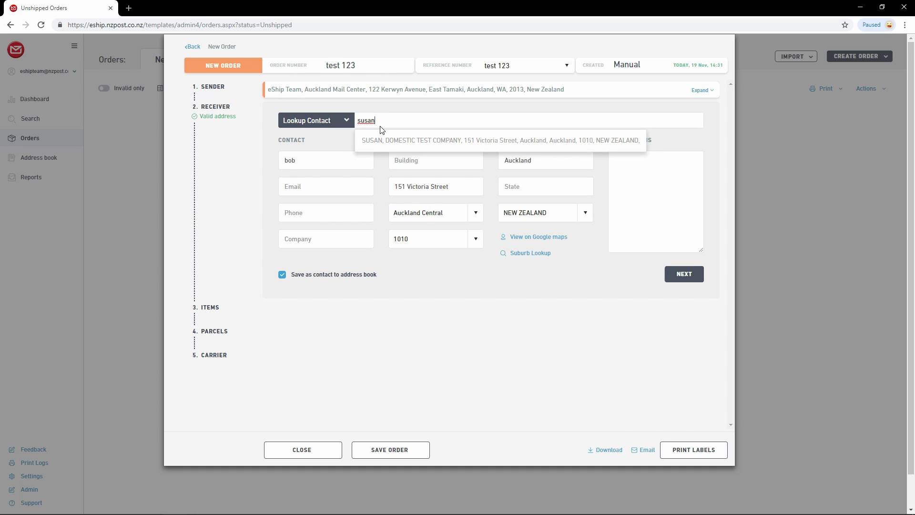
left_click(401, 140)
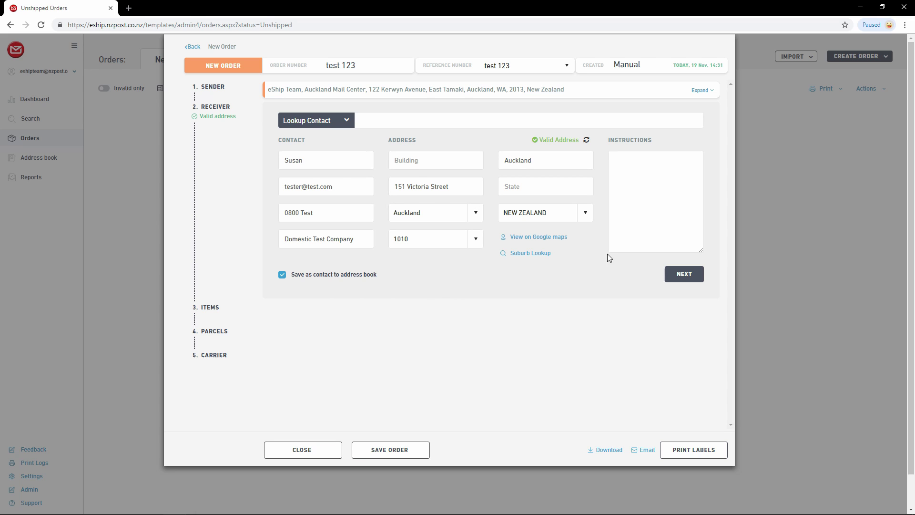
Step: Confirm the receiver and change the Big Box to 12 x 12 x 30 cm at 5 kg
left_click(682, 277)
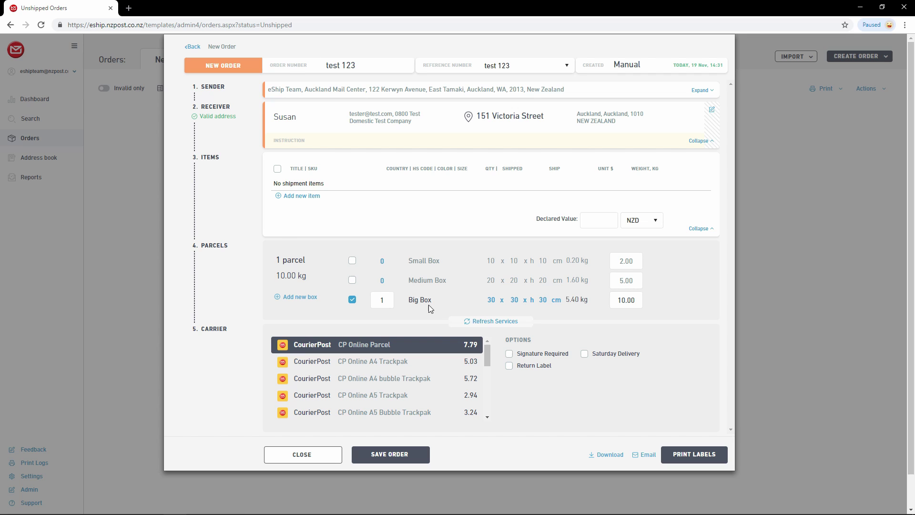
left_click(491, 300)
type("12")
key("Tab")
type("12")
left_click(645, 301)
type("5")
left_click(681, 301)
Step: Add a Custom1 box type and set the Big Box quantity to 2, leaving Medium and Small unselected
left_click(305, 297)
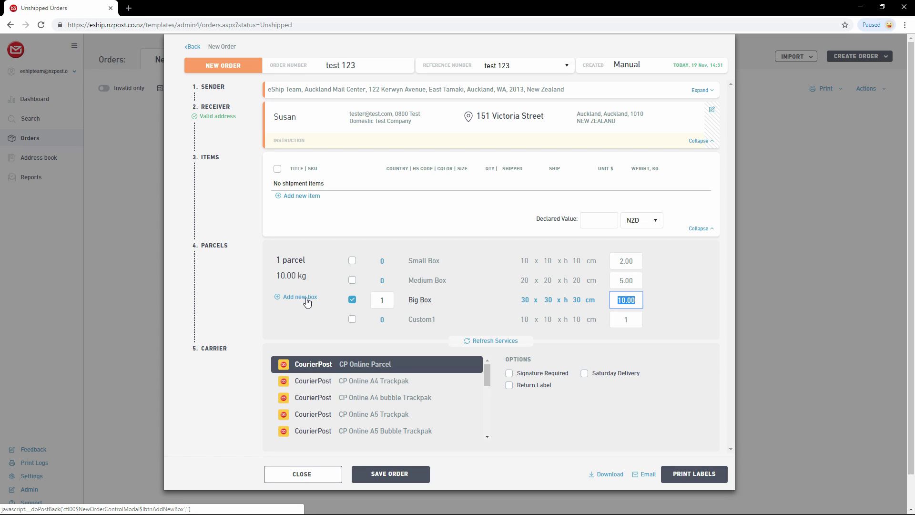
left_click(352, 281)
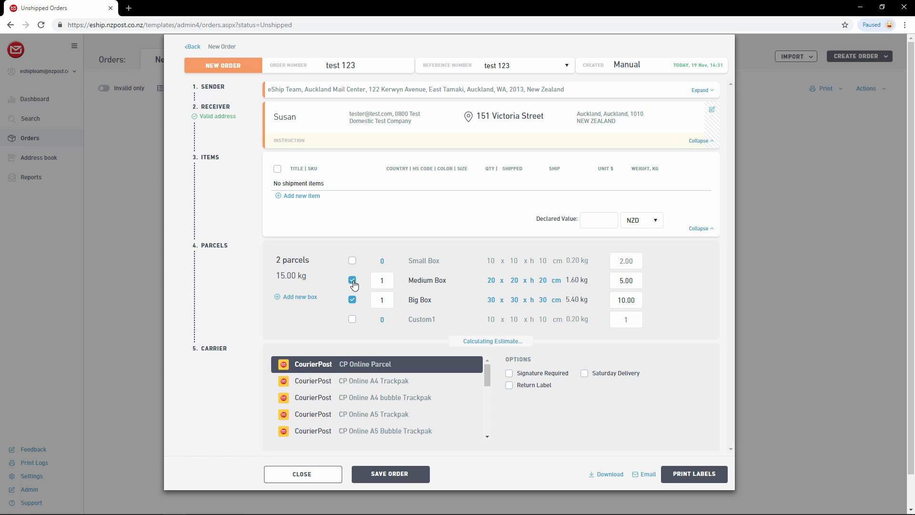
left_click(352, 264)
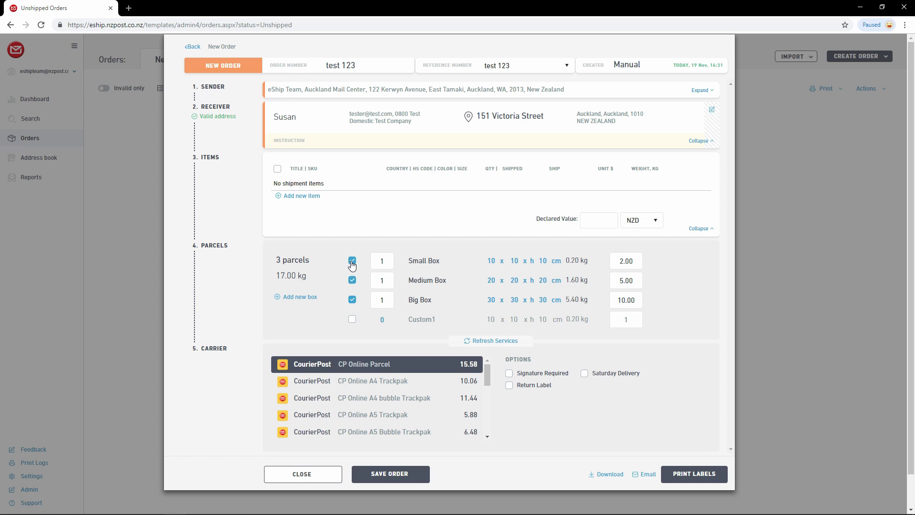
left_click(352, 261)
left_click(352, 280)
left_click(382, 297)
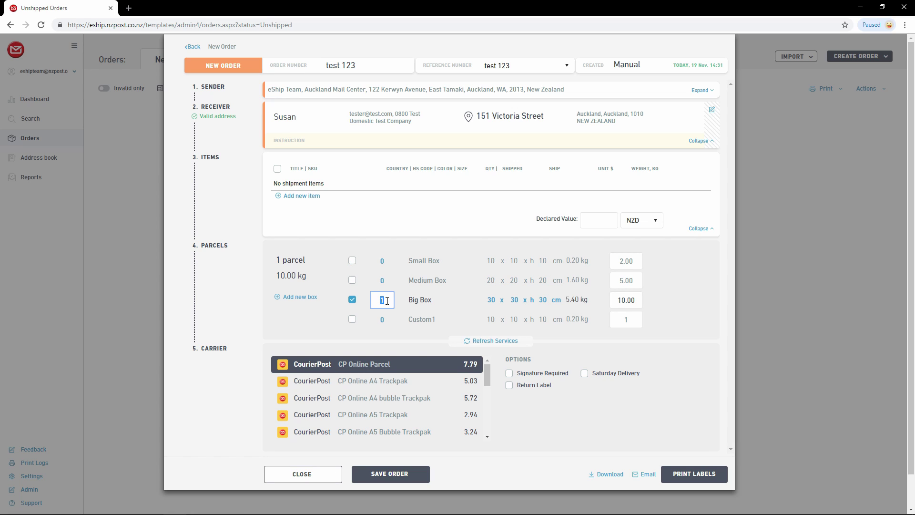
type("2")
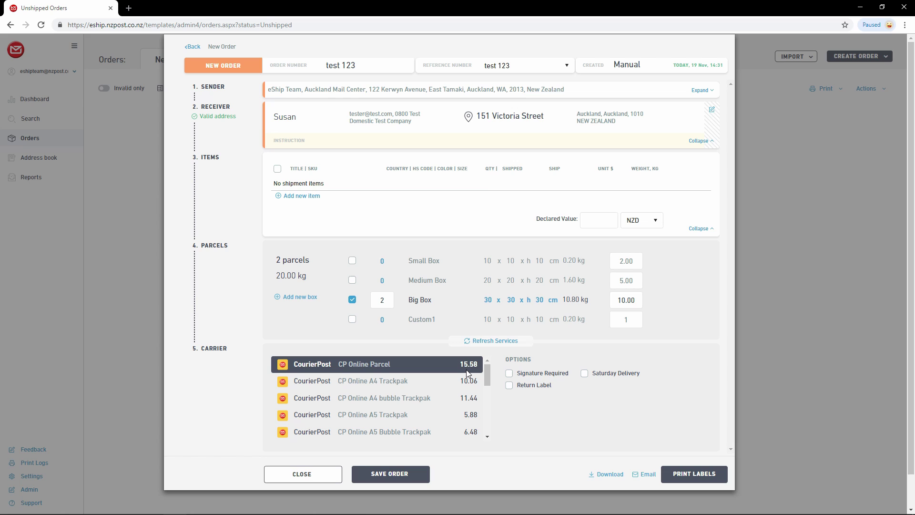
Step: Keep CP Online Parcel as the service instead of CP Online A4 Trackpak, and tick Signature Required
left_click(387, 384)
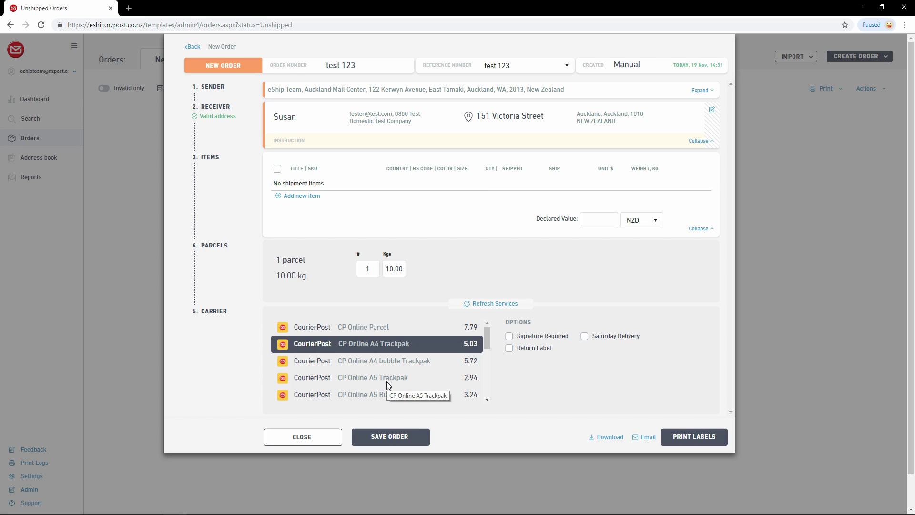
left_click(383, 330)
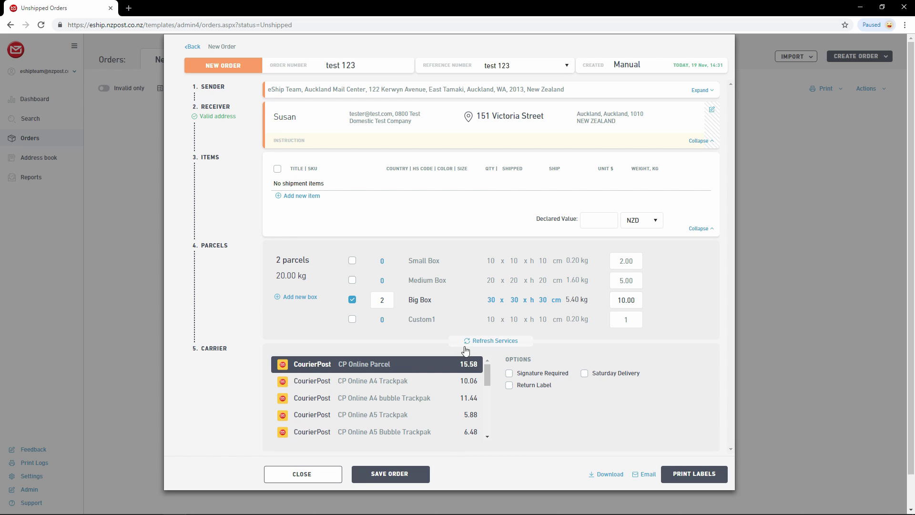
left_click(509, 374)
Step: Clear Signature Required, leaving Saturday Delivery and Return Label unticked after trying them
left_click(509, 377)
left_click(586, 377)
left_click(585, 375)
left_click(509, 387)
left_click(509, 387)
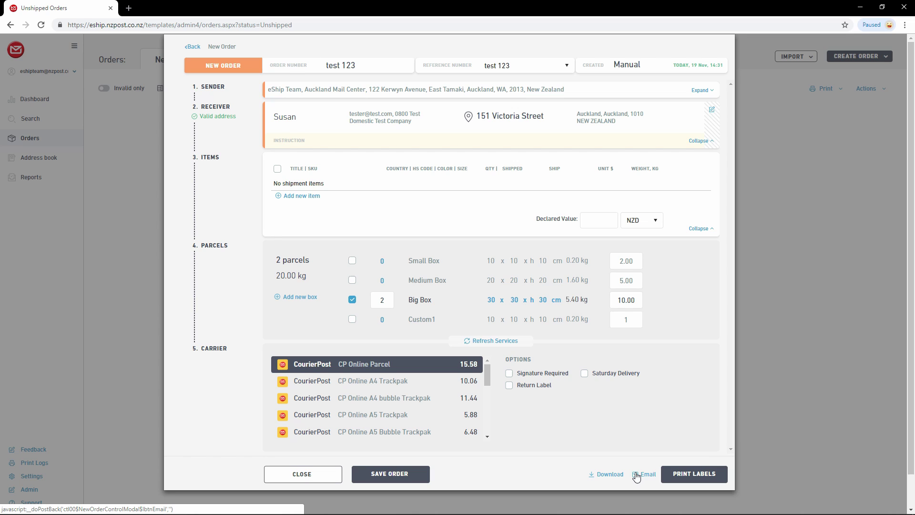
Step: Download the test 123 order's label as test 123.pdf
left_click(606, 474)
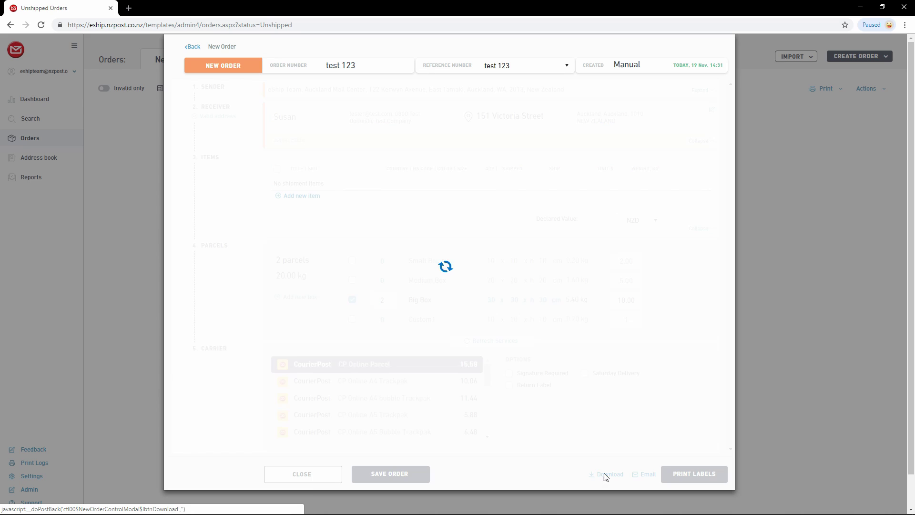